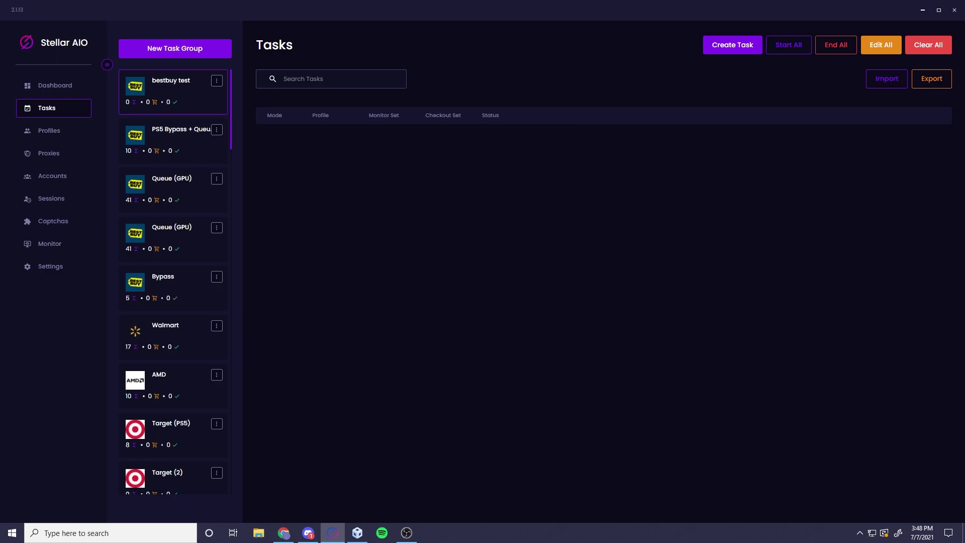
Copy the Best Buy Test Item SKU from the Amazon OID sheet of Cartful Flip's SKU Sheet in Chrome and return to Stellar AIO
key("alt+Tab")
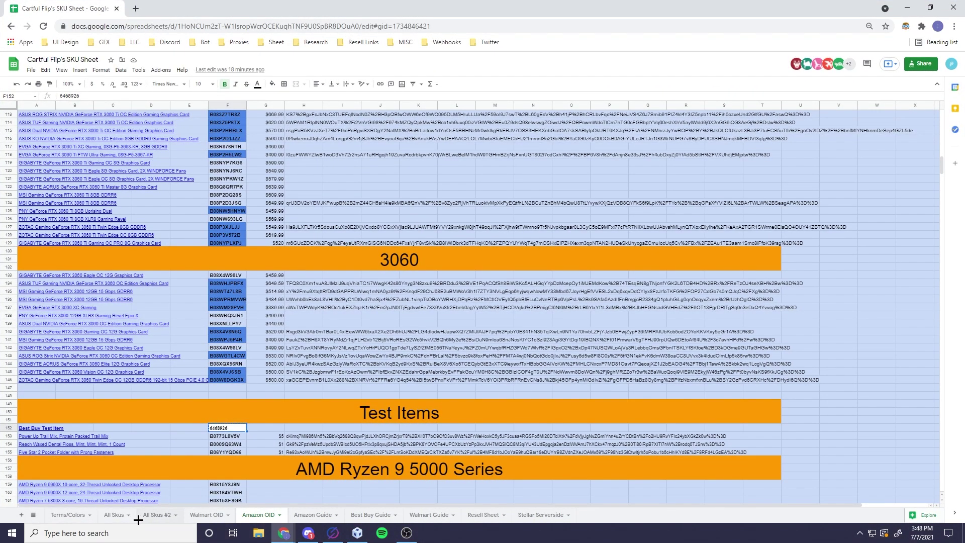
left_click(135, 517)
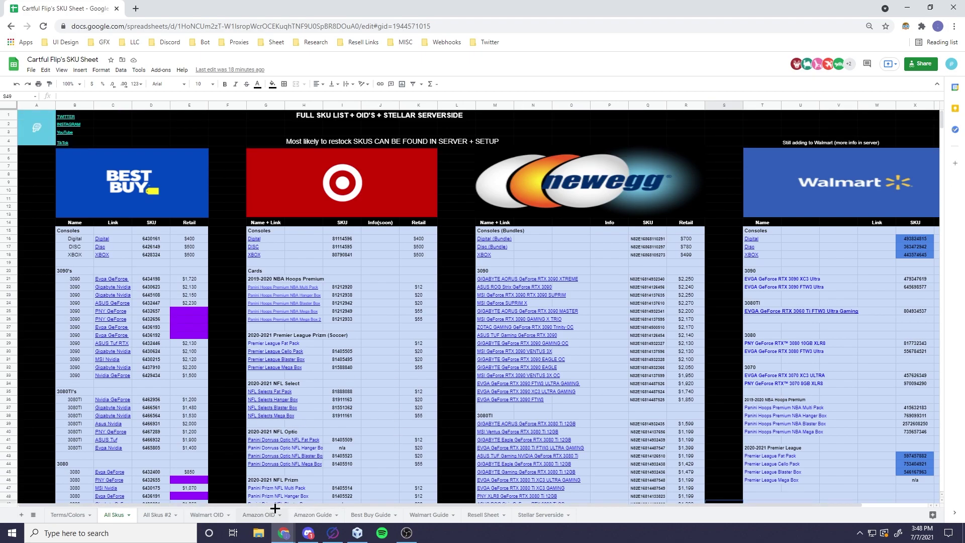
left_click(275, 509)
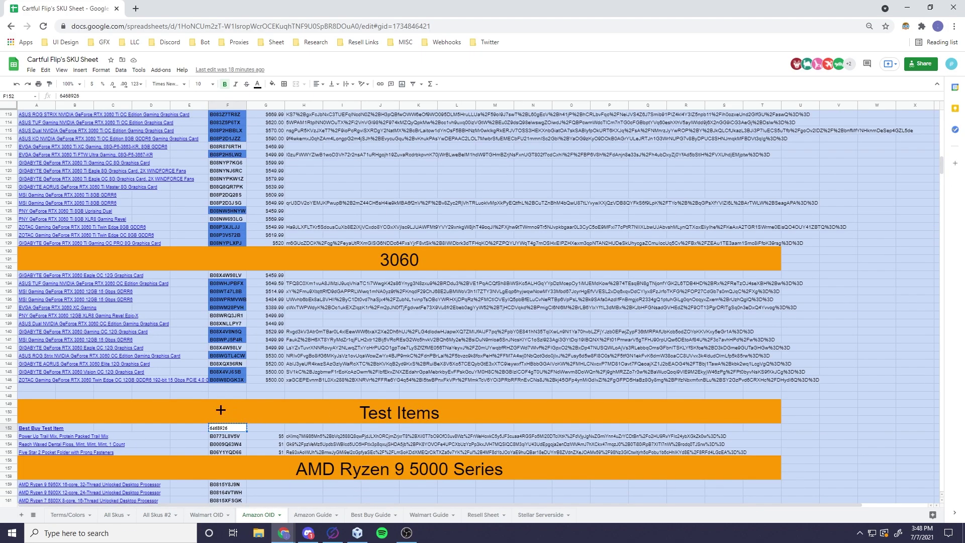
left_click(200, 429)
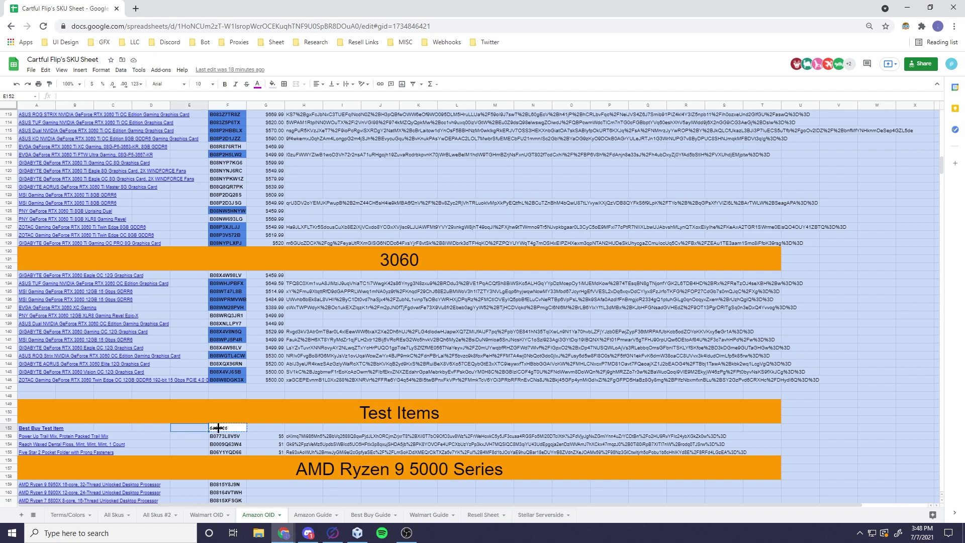
left_click(219, 428)
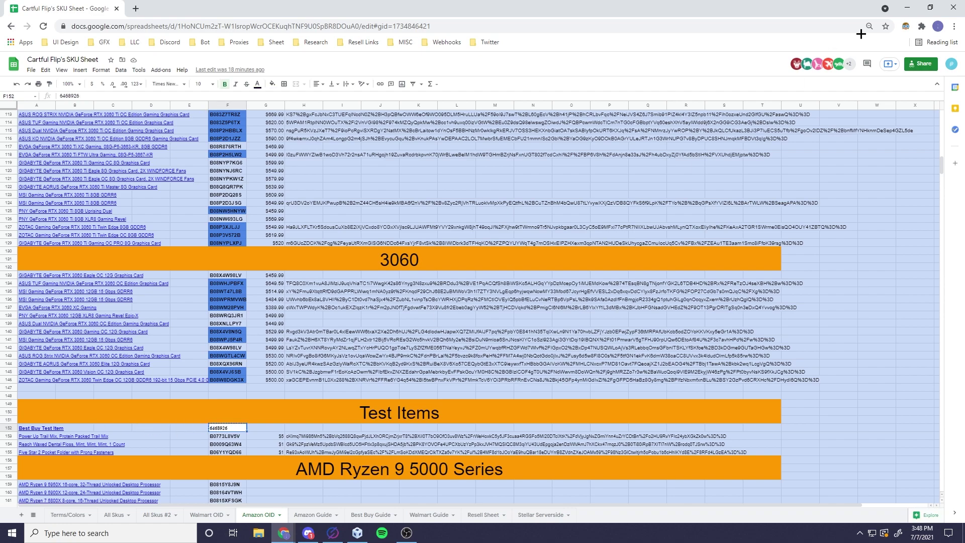
left_click(903, 8)
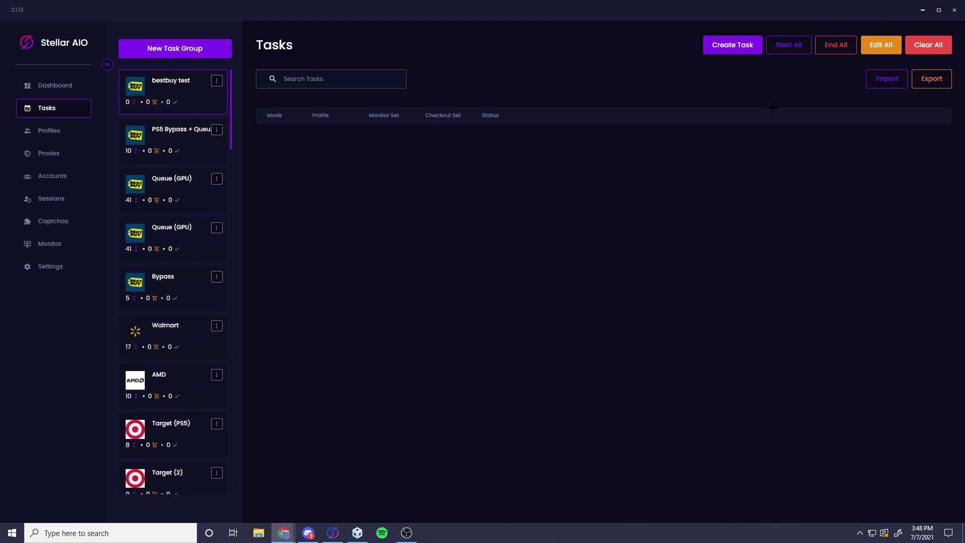
Start a new task in the bestbuy test group with queue mode and a checkout profile, leaving the proxies unselected
left_click(732, 45)
left_click(380, 255)
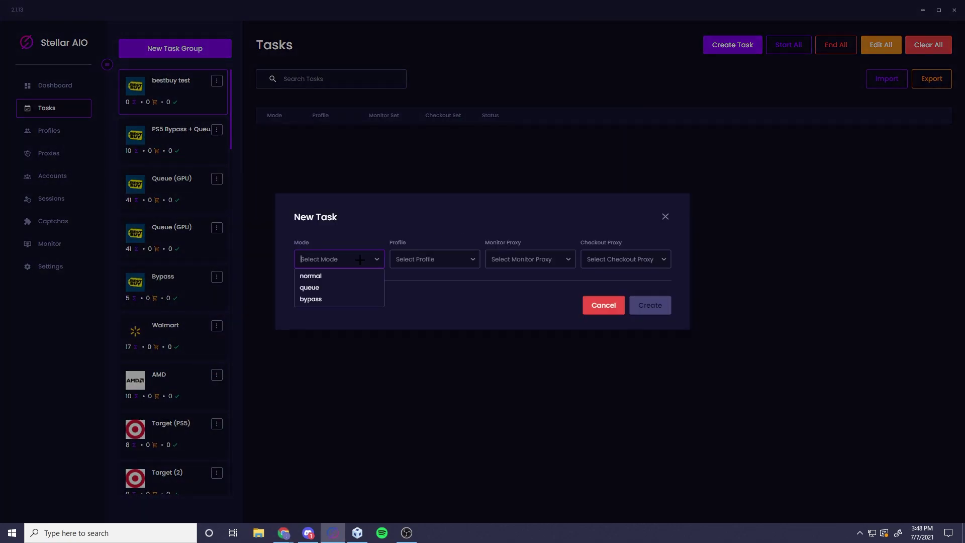
left_click(309, 286)
left_click(391, 184)
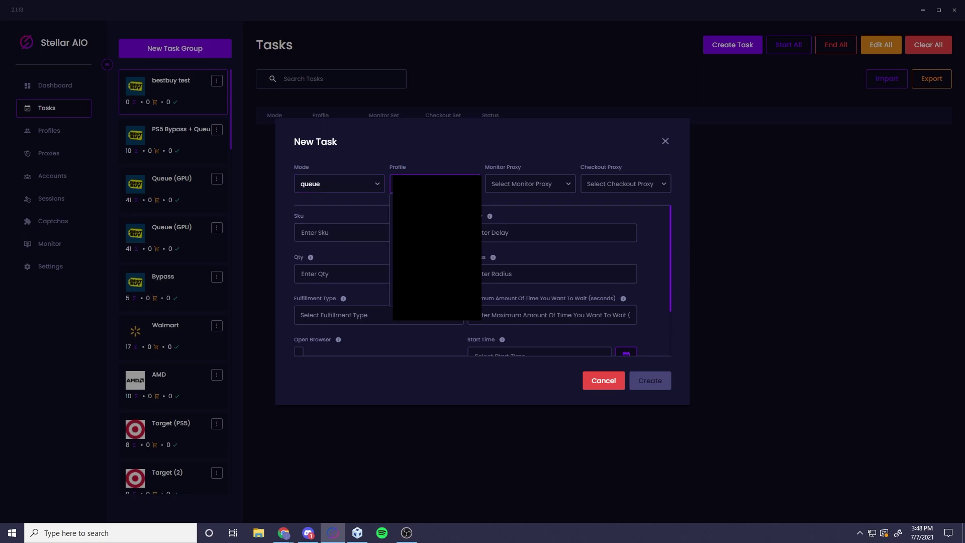
left_click(435, 201)
left_click(527, 182)
left_click(582, 159)
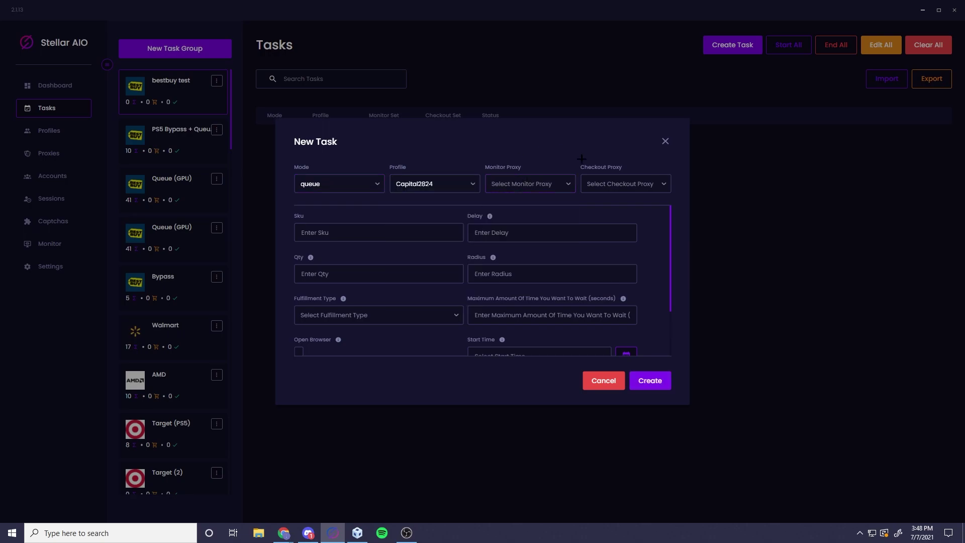
Fill in the new task with SKU 6468926, delay 1000, quantity 1 and radius 50
key("ctrl+v")
left_click(507, 232)
type("1000")
left_click(383, 268)
type("1")
left_click(495, 273)
type("50")
Set the task's fulfillment type to pickup and the maximum waiting time to 300 seconds
left_click(385, 315)
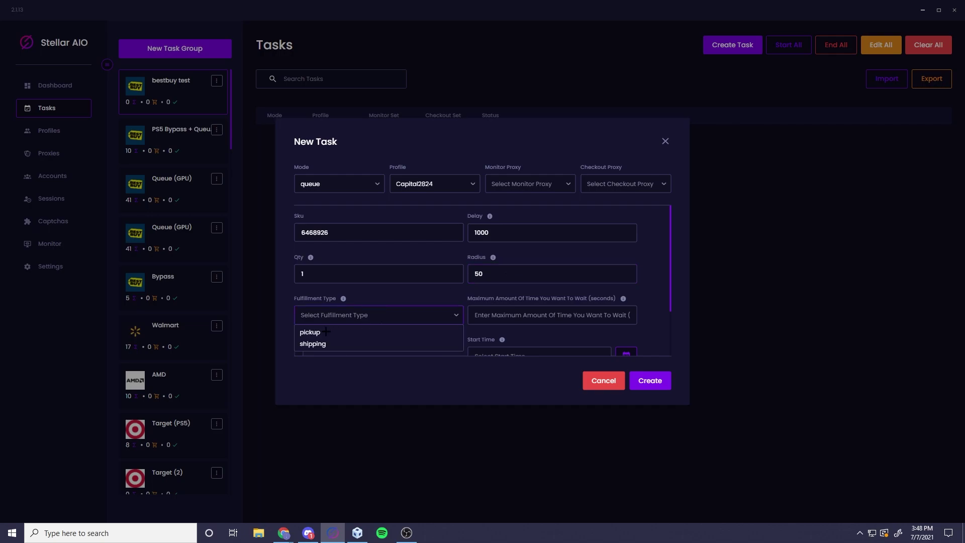
left_click(326, 331)
left_click(508, 312)
type("300")
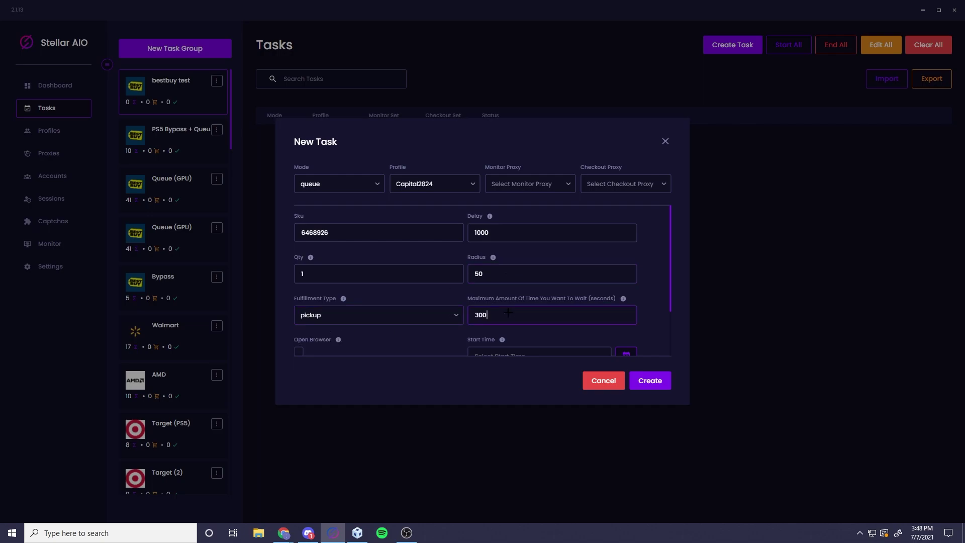
Enable the Open Browser option, create four copies of the queue task and close the new task form
left_click(299, 352)
left_click(303, 351)
left_click(300, 352)
left_click(637, 376)
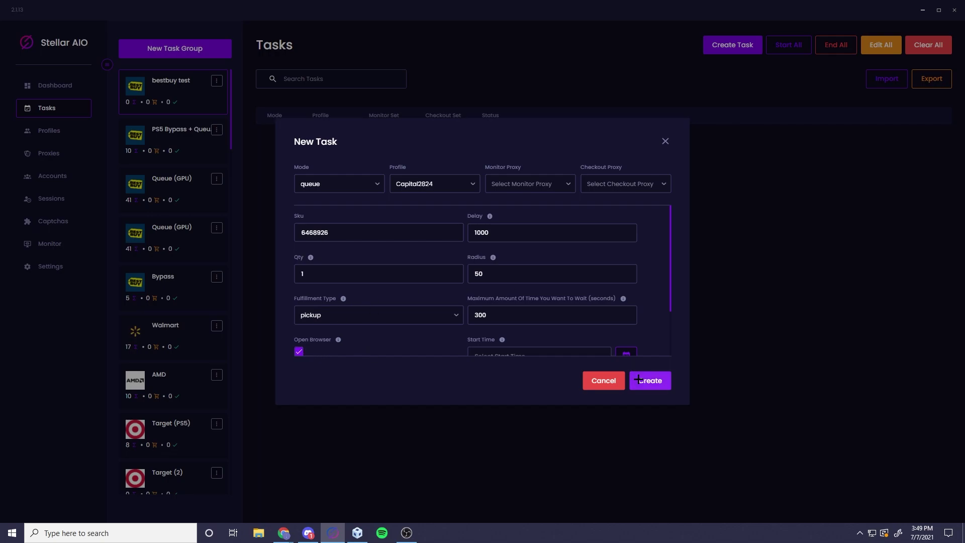
left_click(665, 141)
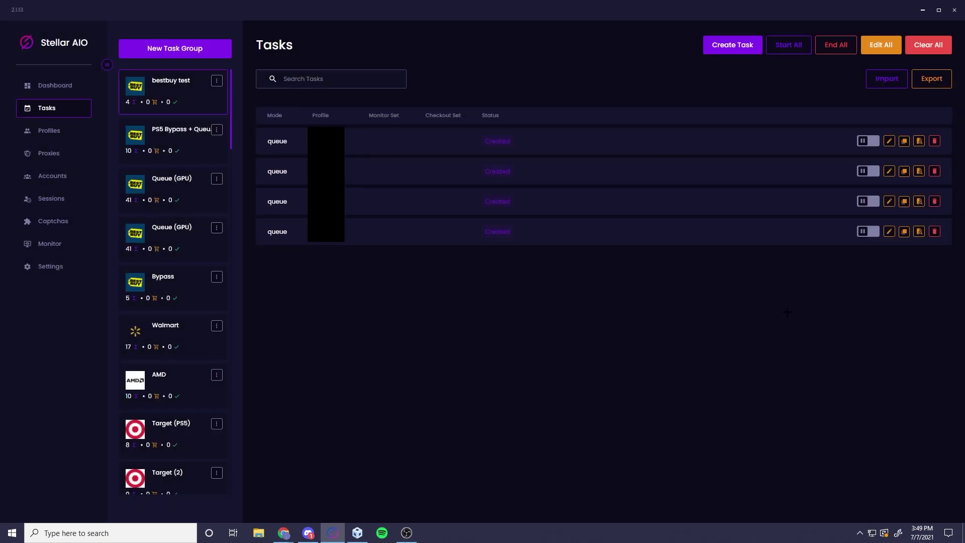
Start the first two queue tasks and enlarge the Captcha Harvester window so the whole Best Buy checkout layout fits
left_click(863, 140)
left_click(862, 171)
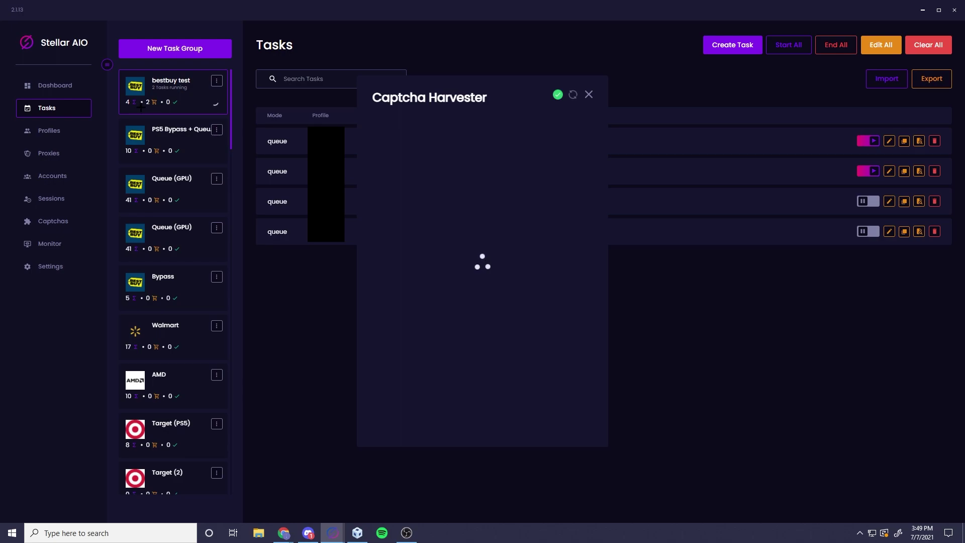
left_click_drag(445, 80, 464, 63)
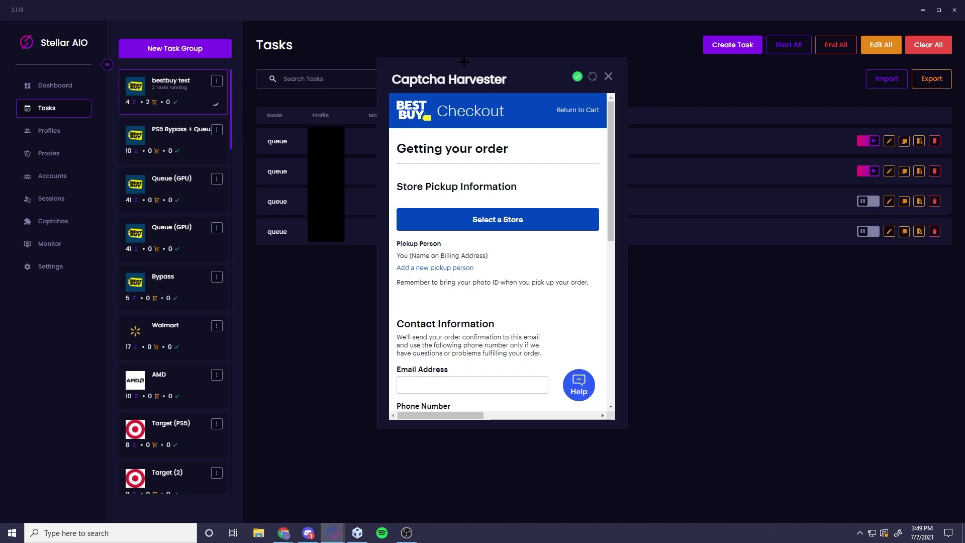
left_click_drag(464, 62, 315, 36)
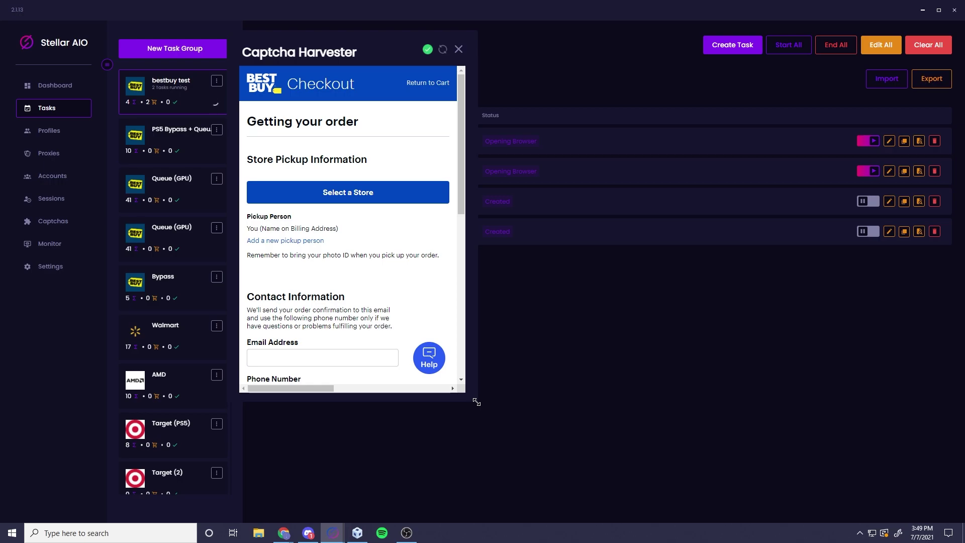
left_click_drag(477, 402, 911, 492)
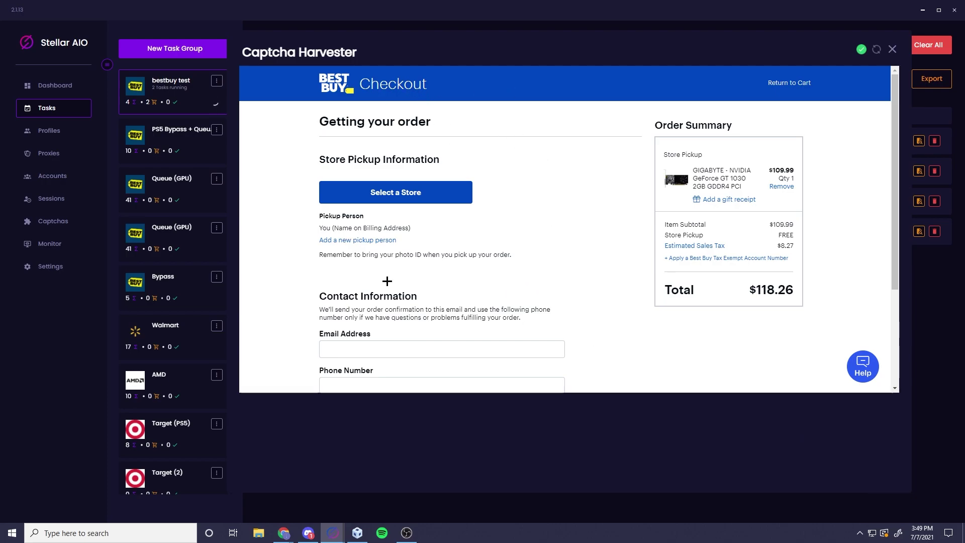
Leave the guest checkout through its return-to-cart link and sign in to the Best Buy account within the Captcha Harvester
scroll(467, 285, "down", 1)
scroll(481, 286, "up", 1)
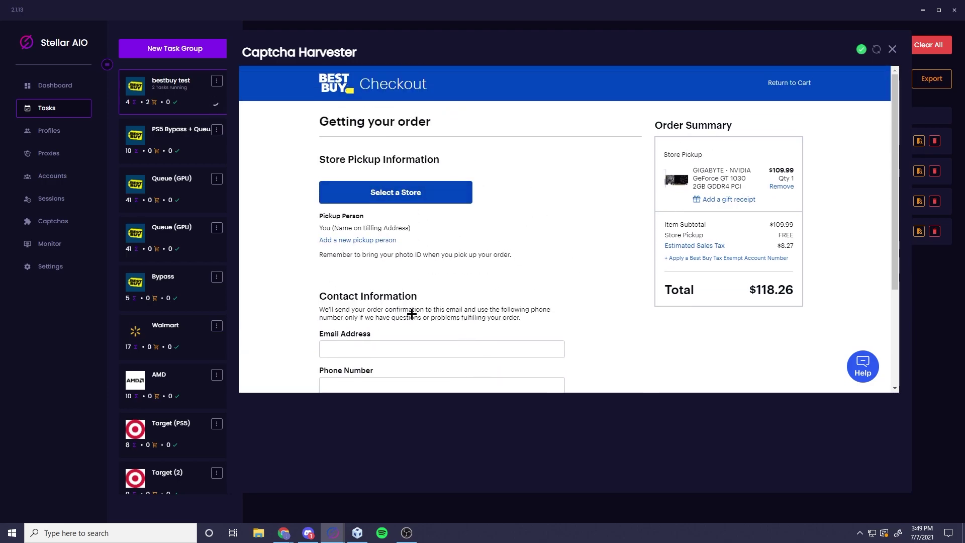
scroll(345, 329, "down", 1)
scroll(345, 329, "down", 2)
scroll(399, 303, "up", 3)
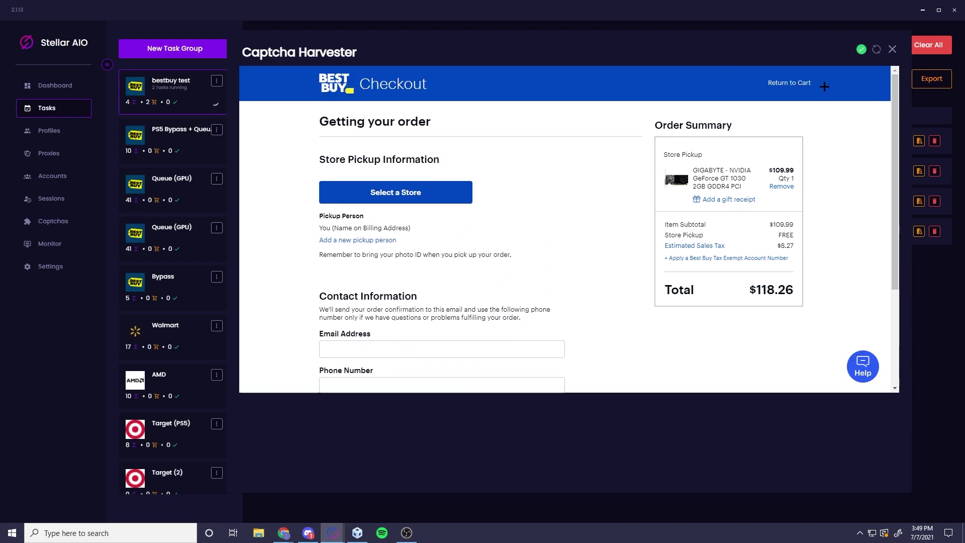
left_click(780, 84)
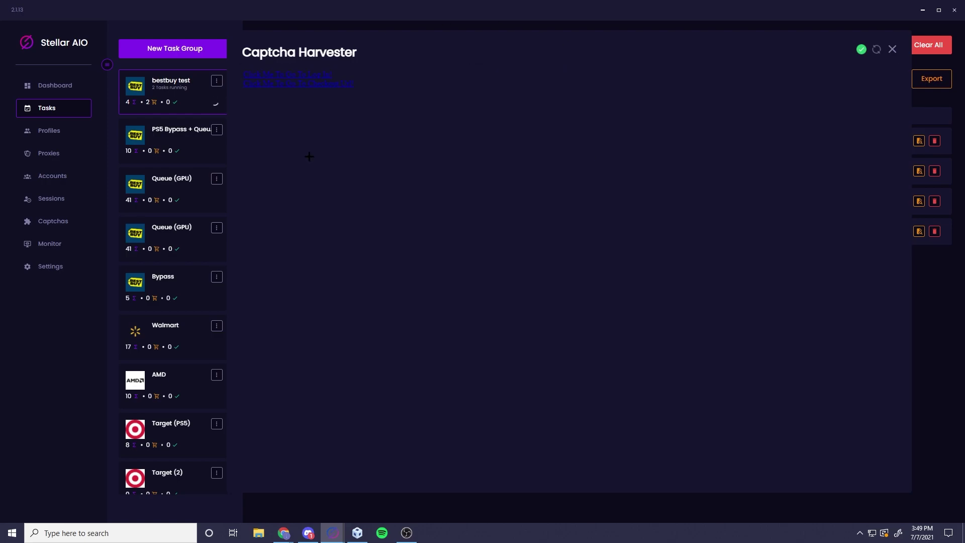
left_click(276, 73)
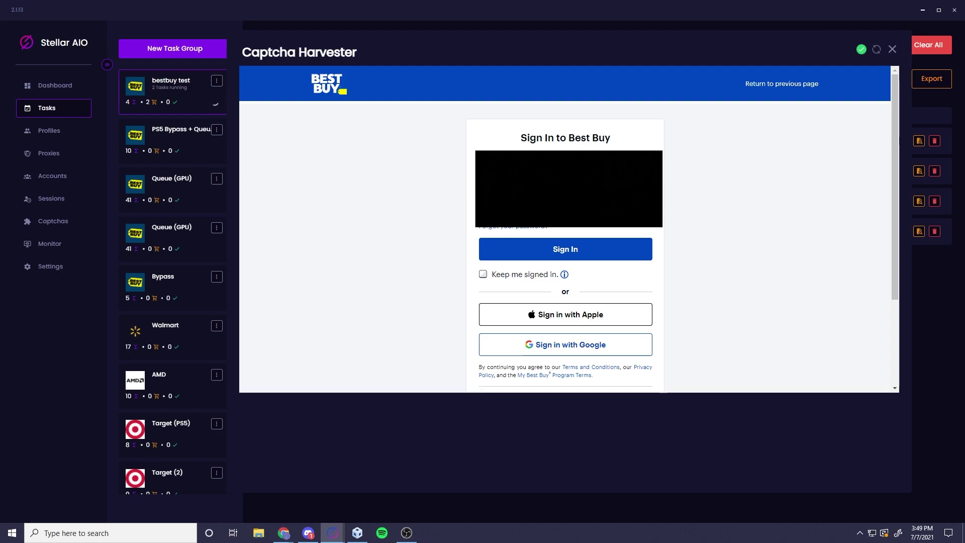
left_click(579, 242)
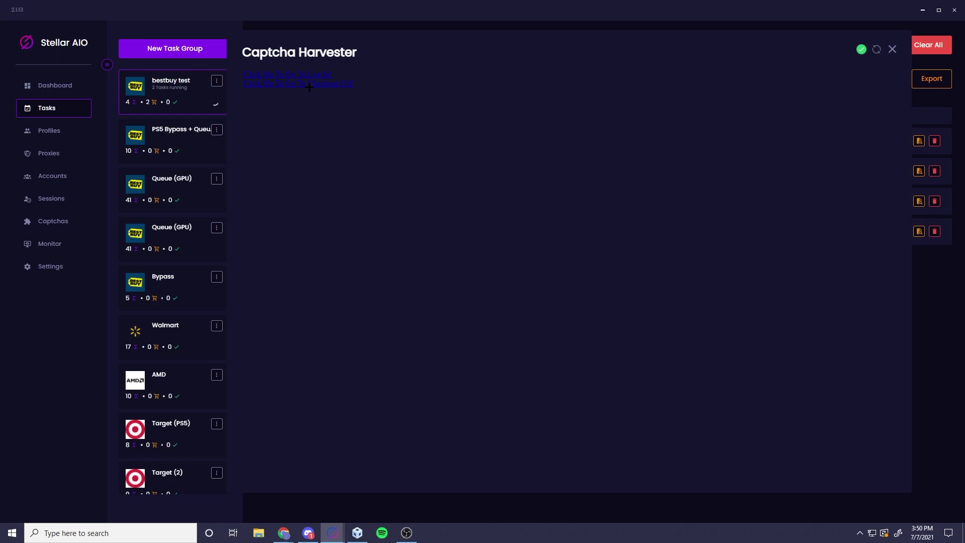
Reopen the Best Buy checkout, choose a pickup store for the order and continue to payment information
left_click(278, 85)
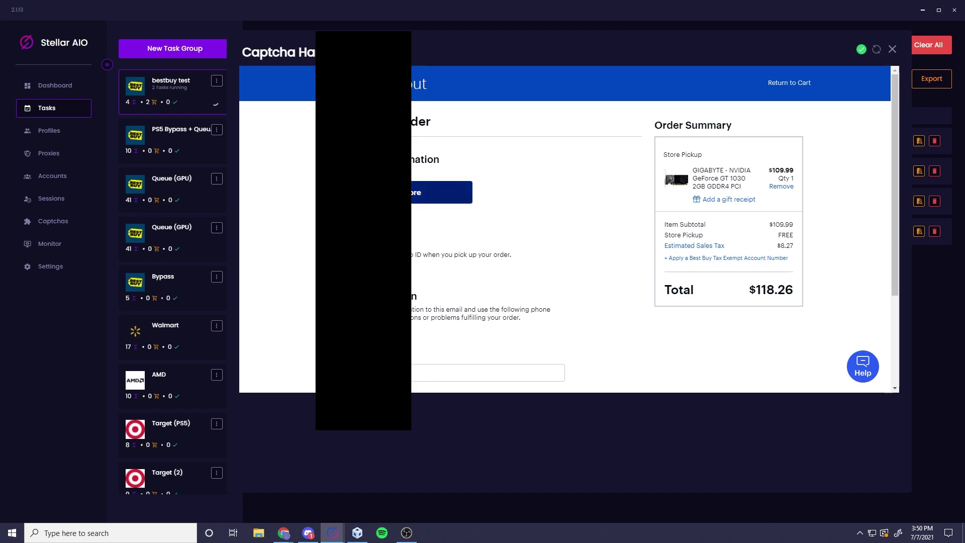
left_click(442, 192)
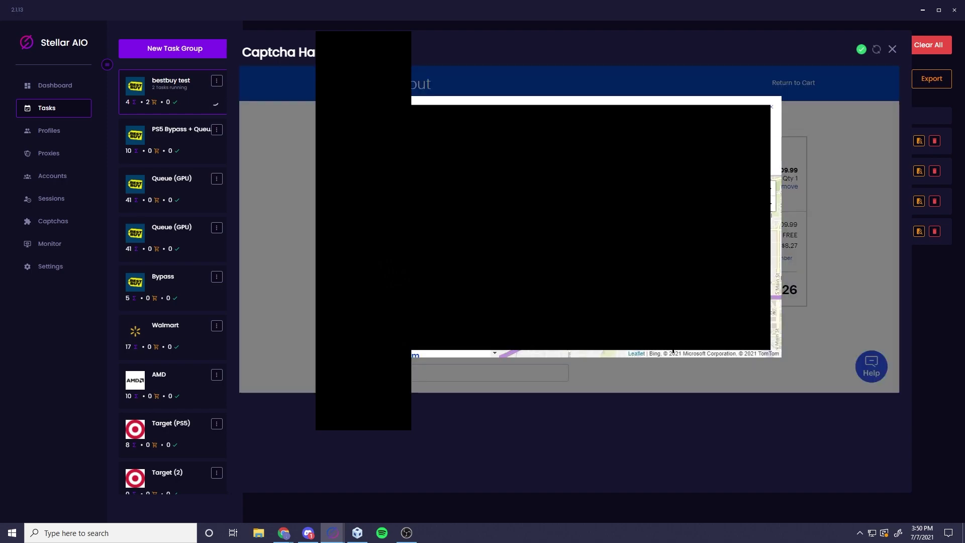
left_click(673, 352)
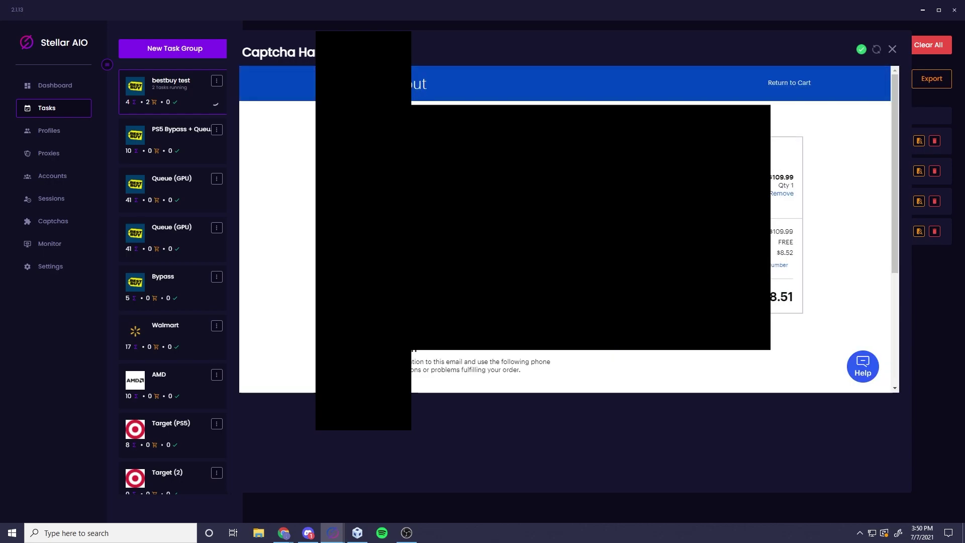
scroll(495, 288, "down", 3)
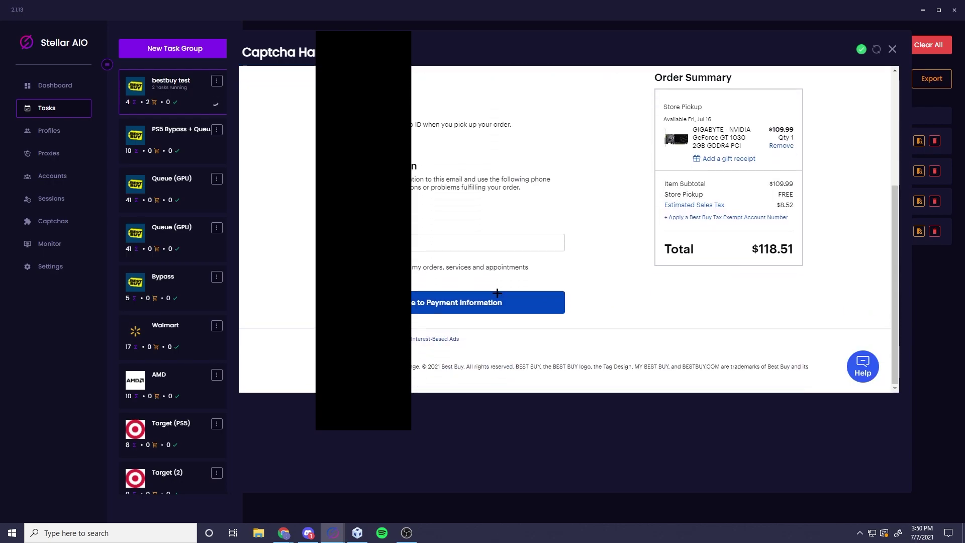
left_click(455, 302)
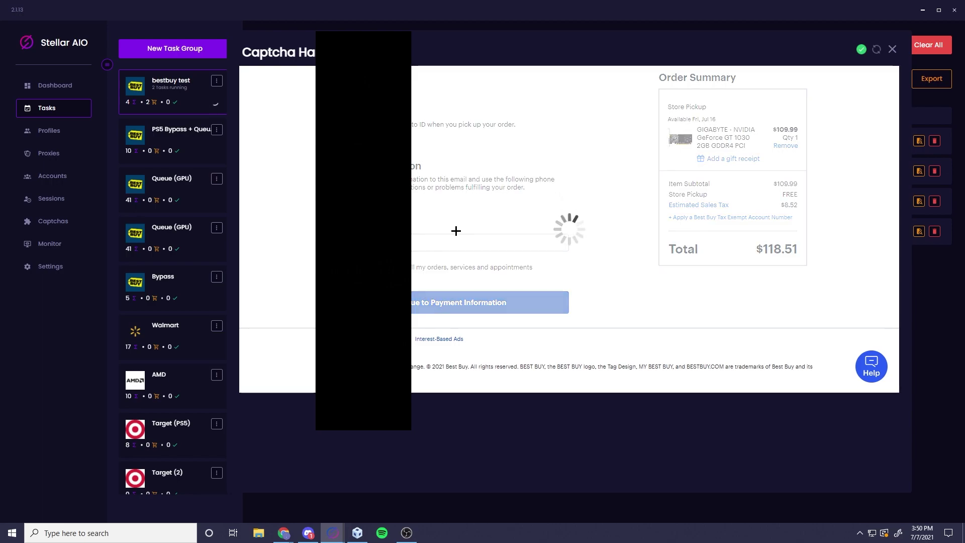